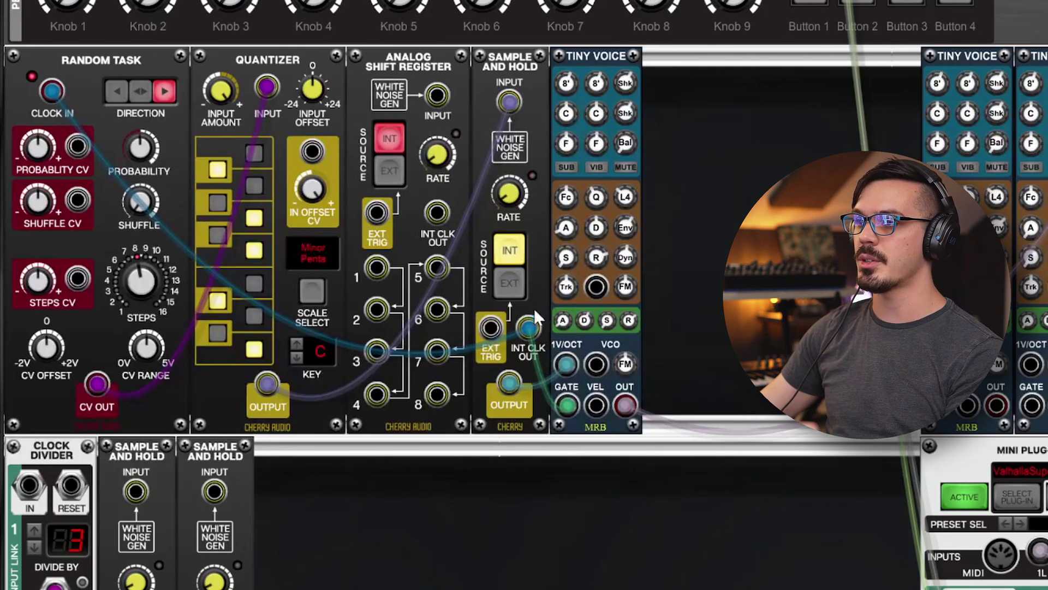
Step: Re-plug the INT CLK OUT, INPUT and OUTPUT cables onto the Shift Register's INT CLK OUT, INPUT and output 1
{"action": "left_click_drag", "start_coordinate": [530, 327], "coordinate": [437, 214]}
{"action": "left_click_drag", "start_coordinate": [508, 102], "coordinate": [450, 99]}
{"action": "left_click_drag", "start_coordinate": [509, 382], "coordinate": [381, 269]}
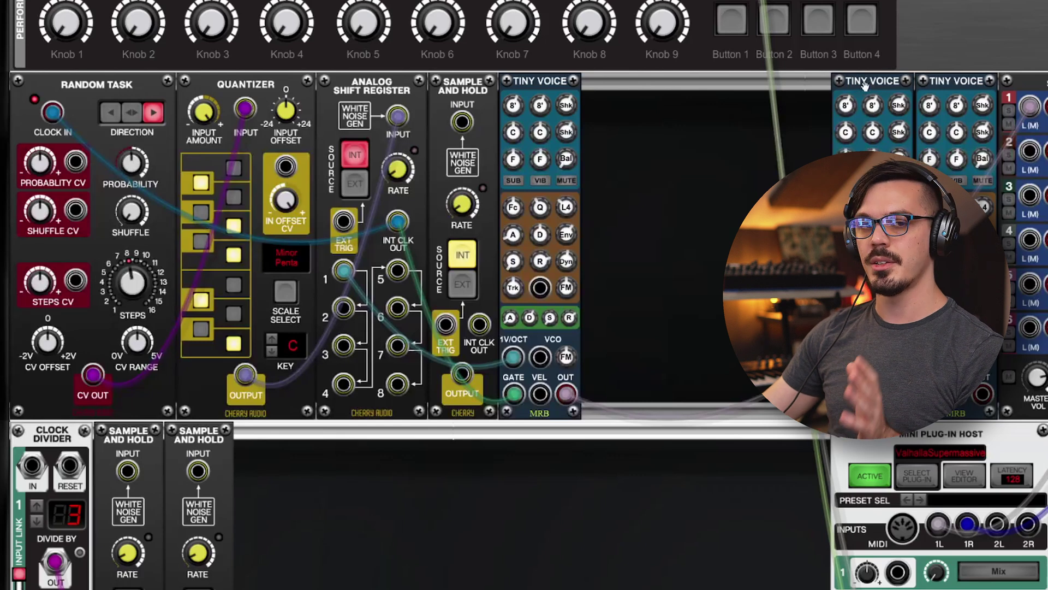
Step: Dock the second Tiny Voice beside the first, gated from INT CLK OUT and pitched from output 1
{"action": "left_click_drag", "start_coordinate": [868, 85], "coordinate": [618, 83]}
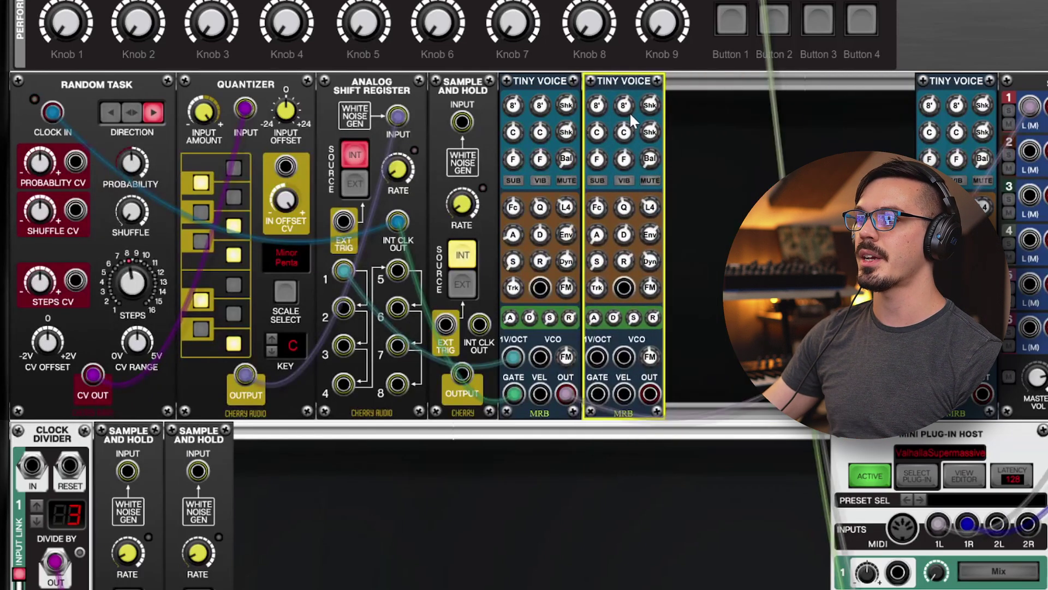
{"action": "left_click_drag", "start_coordinate": [397, 221], "coordinate": [597, 393]}
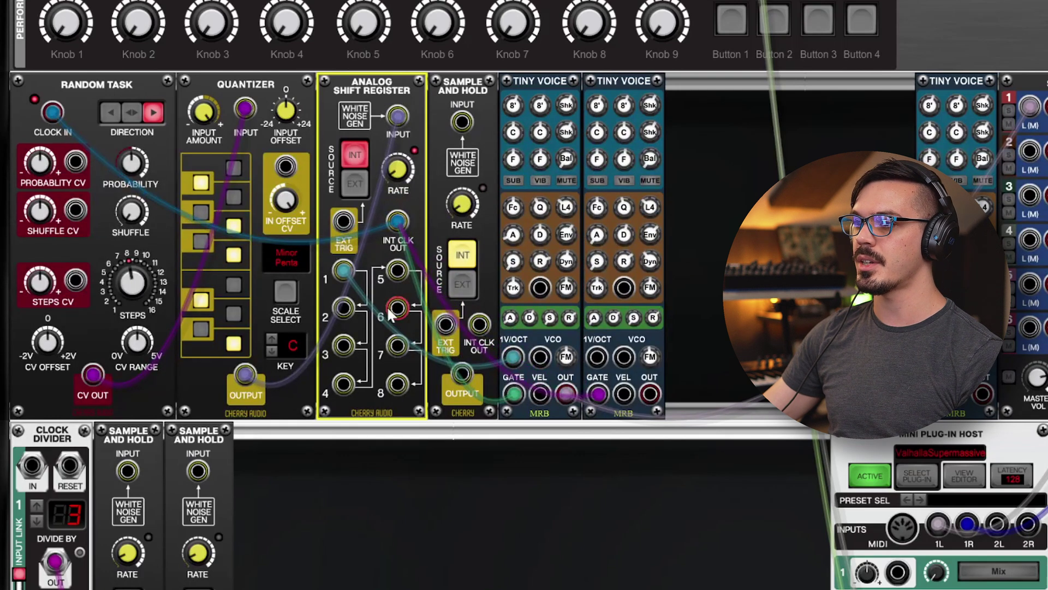
{"action": "left_click", "coordinate": [339, 269]}
{"action": "left_click_drag", "start_coordinate": [350, 261], "coordinate": [592, 358]}
{"action": "left_click", "coordinate": [635, 394]}
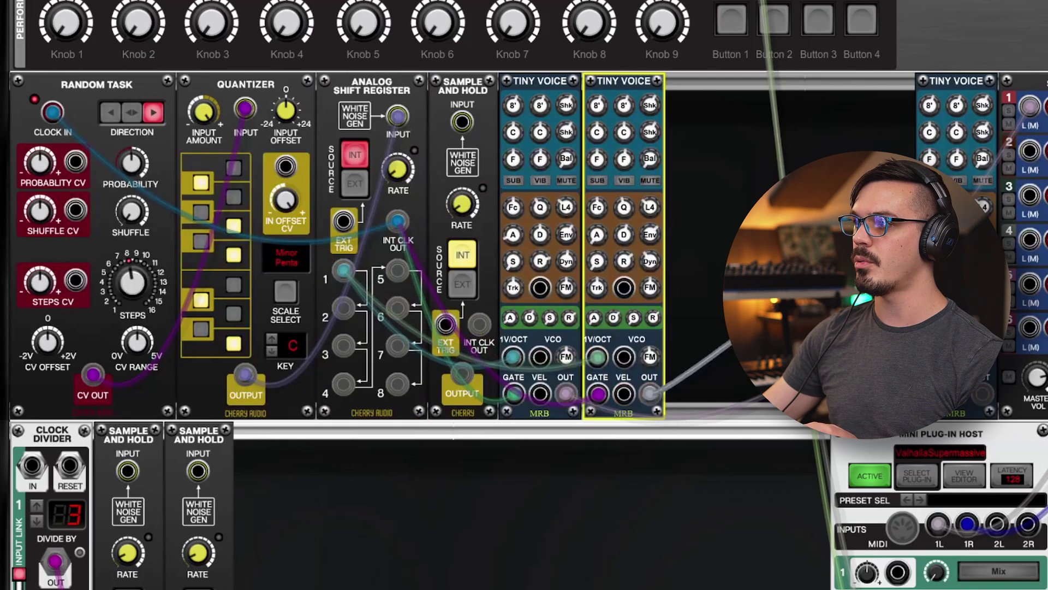
{"action": "left_click", "coordinate": [1008, 328]}
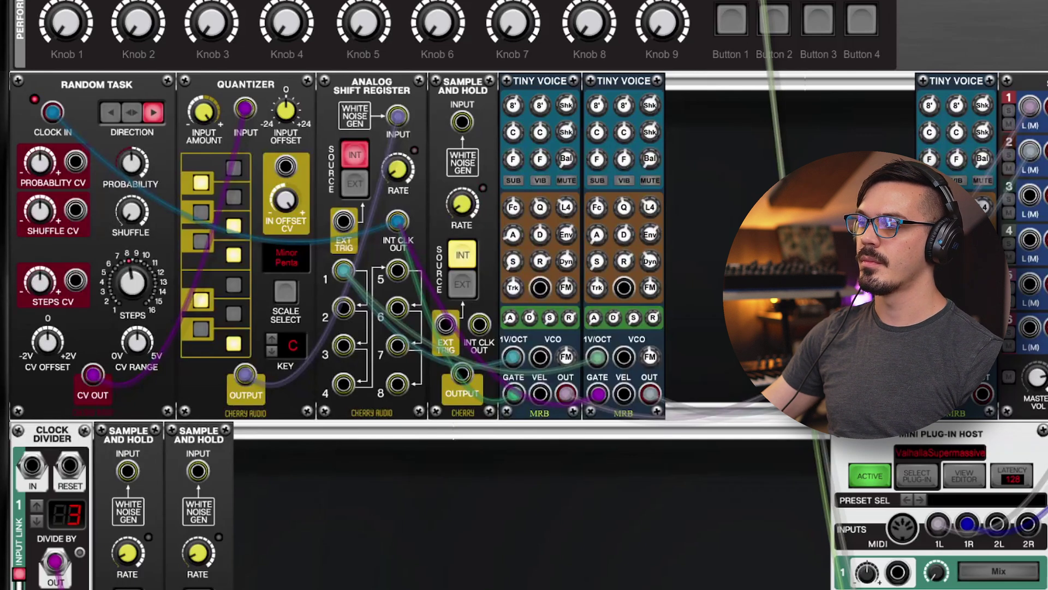
Step: Shift the second voice's pitch cable off output 1, through output 2, to a lower output jack
{"action": "left_click", "coordinate": [349, 271]}
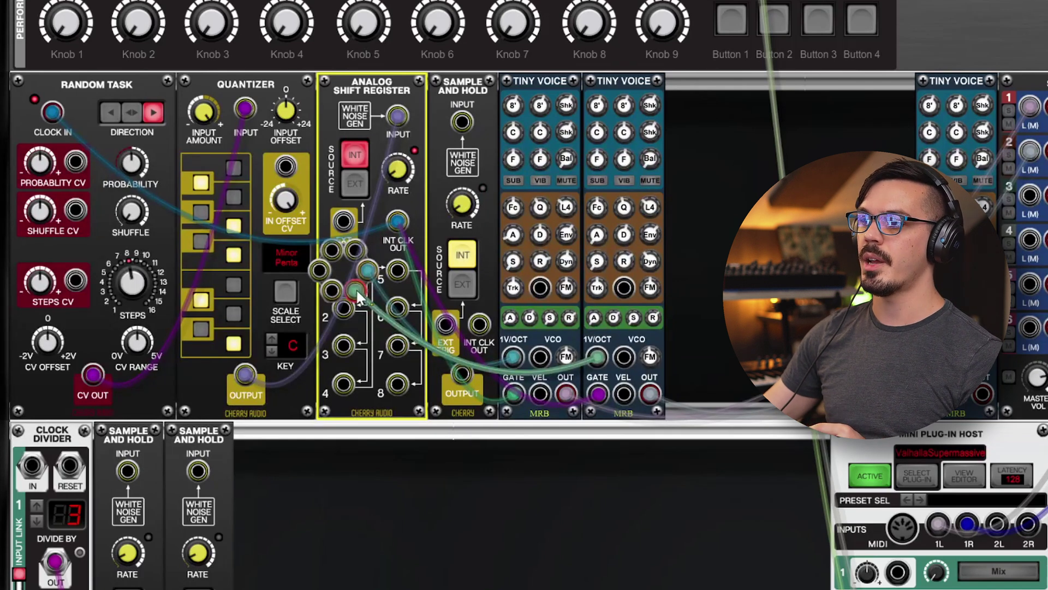
{"action": "left_click_drag", "start_coordinate": [356, 289], "coordinate": [346, 309]}
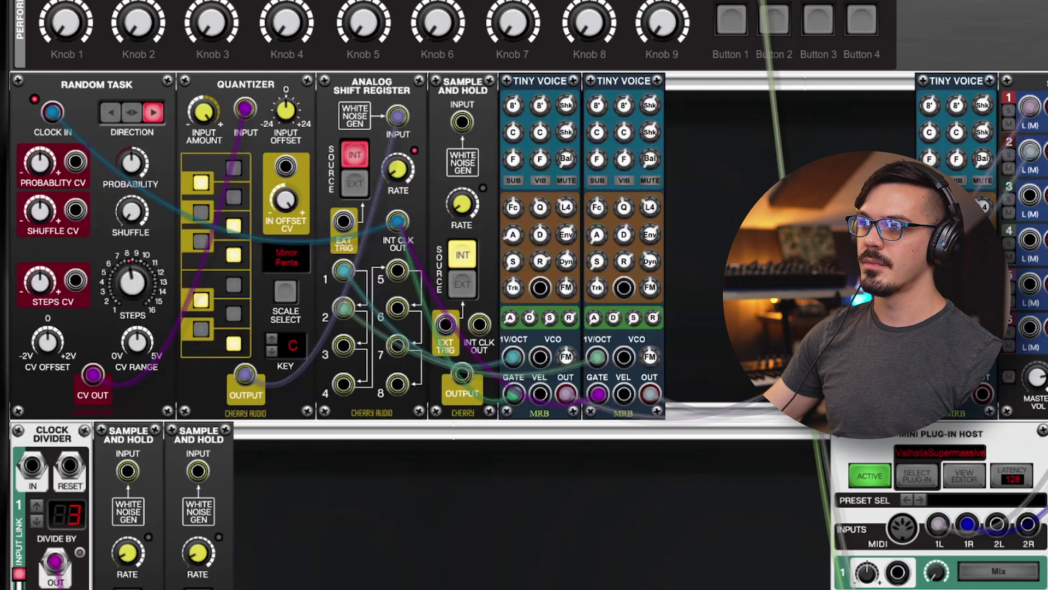
{"action": "left_click_drag", "start_coordinate": [346, 309], "coordinate": [344, 345]}
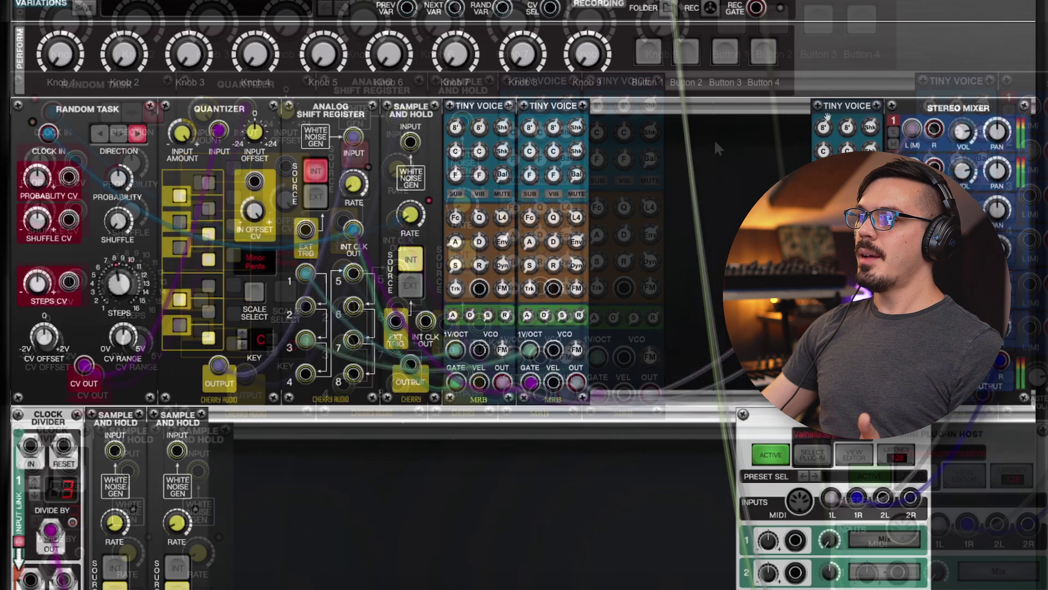
Step: Dock the third Tiny Voice, cabling output 7 to its 1V/OCT and INT CLK OUT to its GATE
{"action": "left_click_drag", "start_coordinate": [827, 139], "coordinate": [607, 139]}
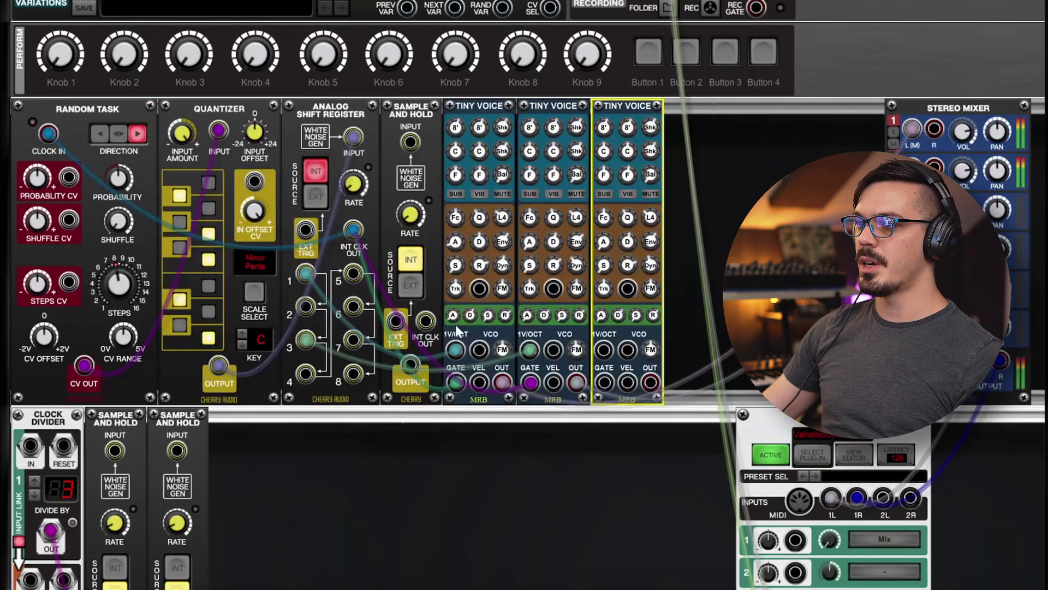
{"action": "left_click_drag", "start_coordinate": [354, 339], "coordinate": [604, 350]}
{"action": "left_click_drag", "start_coordinate": [353, 229], "coordinate": [911, 207]}
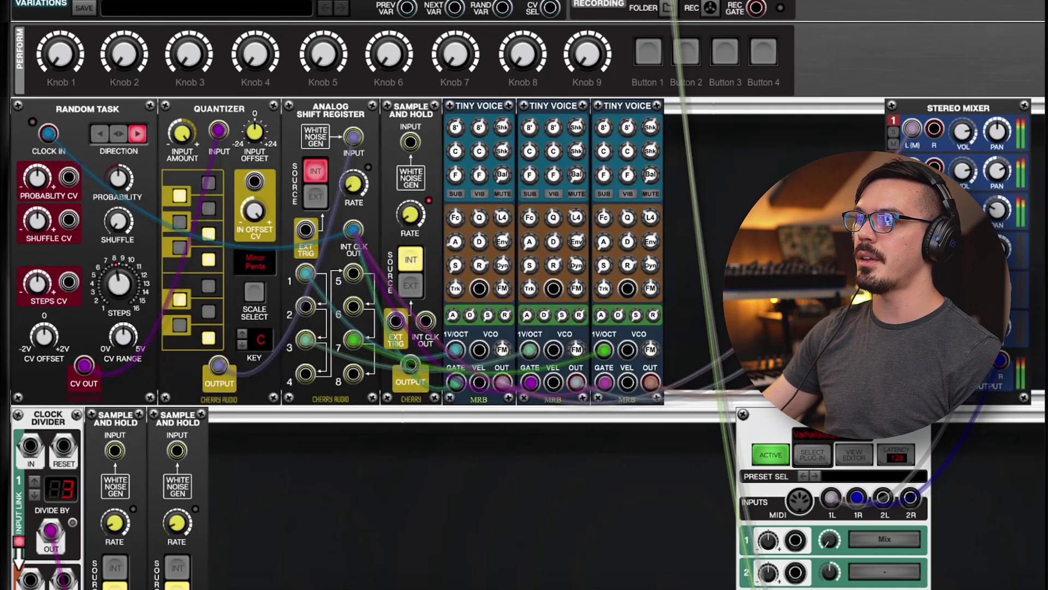
{"action": "key", "text": "Escape"}
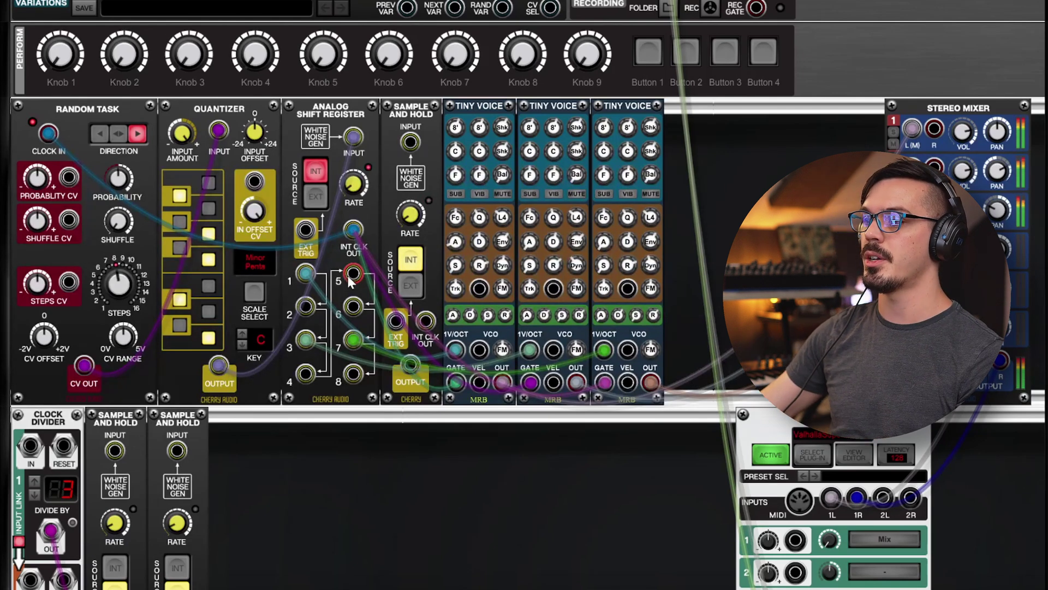
Step: Cable shift register output 2 to Tiny Voice 1's VEL and output 8 to the third voice
{"action": "left_click_drag", "start_coordinate": [306, 306], "coordinate": [479, 383]}
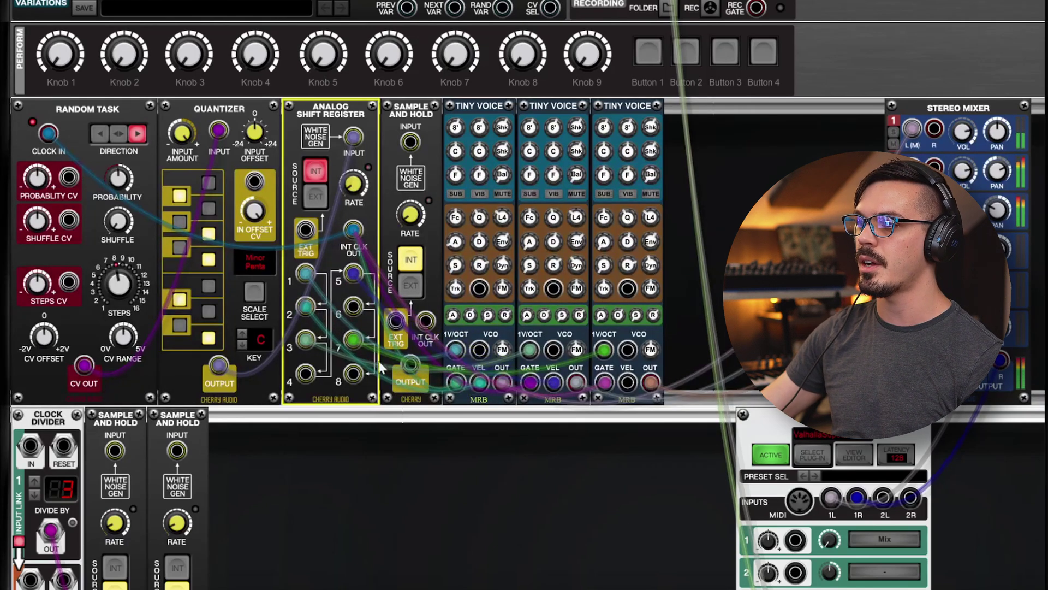
{"action": "left_click_drag", "start_coordinate": [353, 374], "coordinate": [605, 383]}
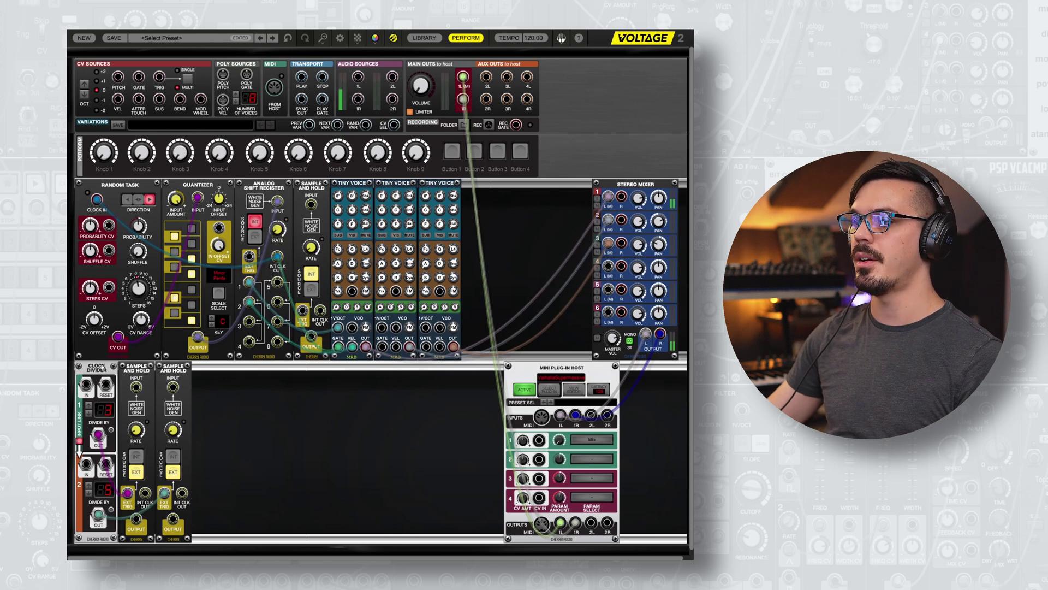
Step: Run a cable from the shift register's INT CLK OUT to the Clock Divider's IN jack
{"action": "left_click", "coordinate": [281, 266]}
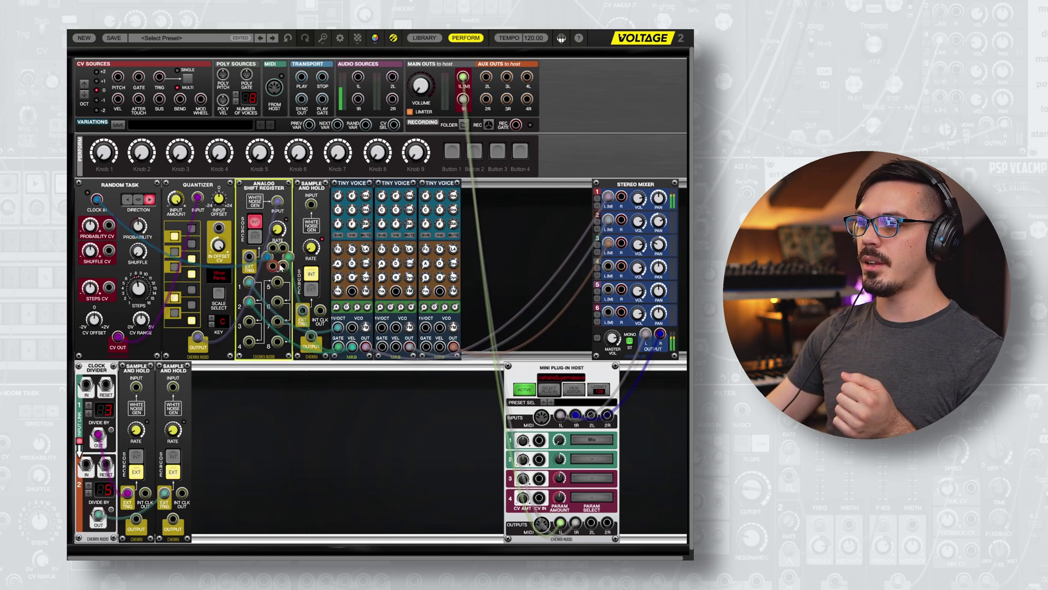
{"action": "left_click_drag", "start_coordinate": [282, 266], "coordinate": [115, 375]}
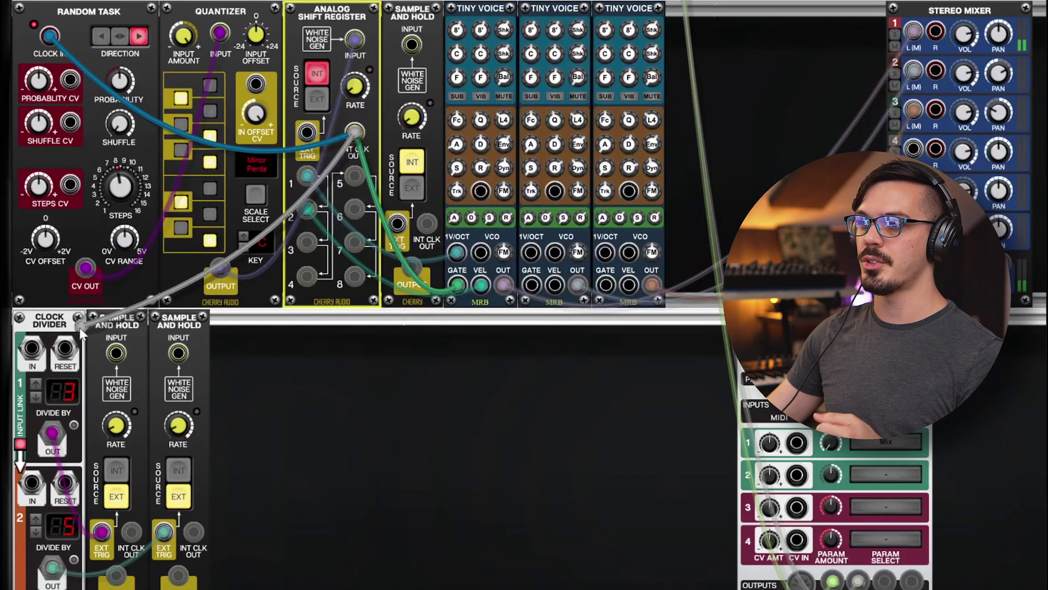
{"action": "left_click_drag", "start_coordinate": [81, 333], "coordinate": [32, 349]}
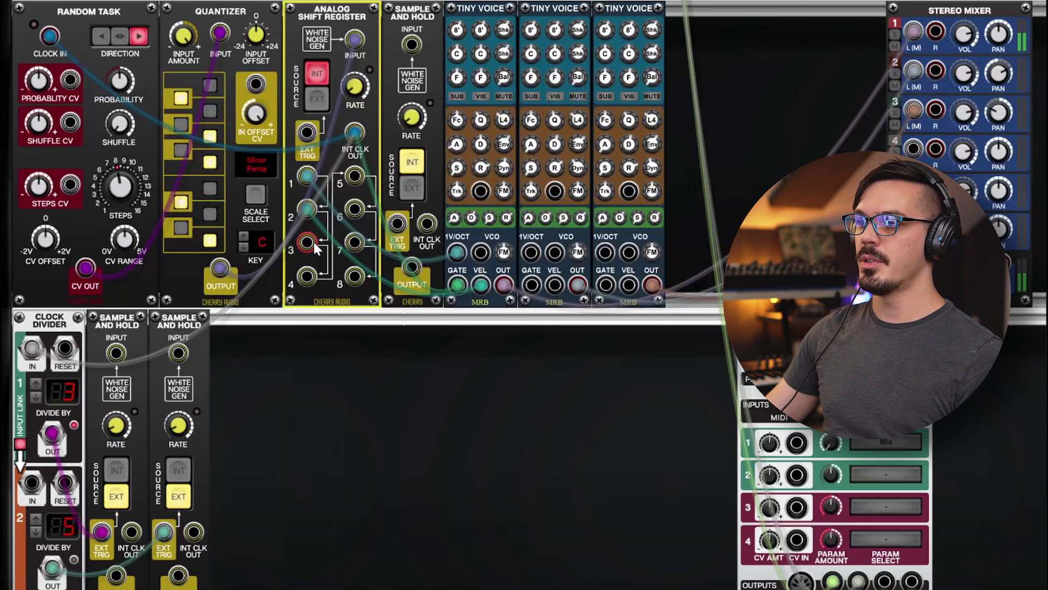
Step: Feed outputs 3 and 7 into the two Sample and Holds, triggered by divider outputs 1 and 2
{"action": "left_click_drag", "start_coordinate": [307, 242], "coordinate": [116, 353]}
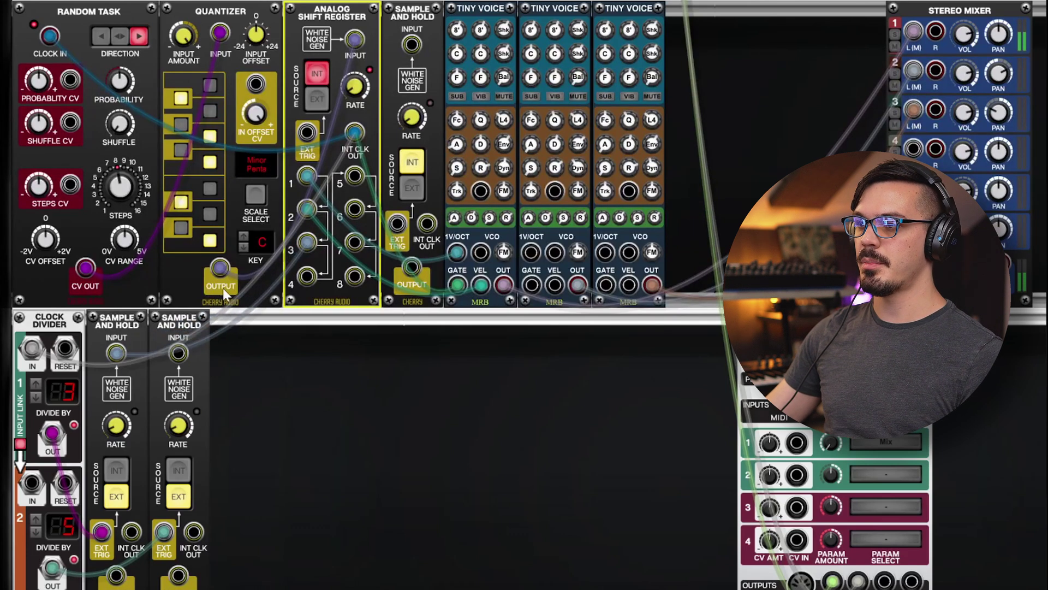
{"action": "left_click_drag", "start_coordinate": [356, 248], "coordinate": [183, 348]}
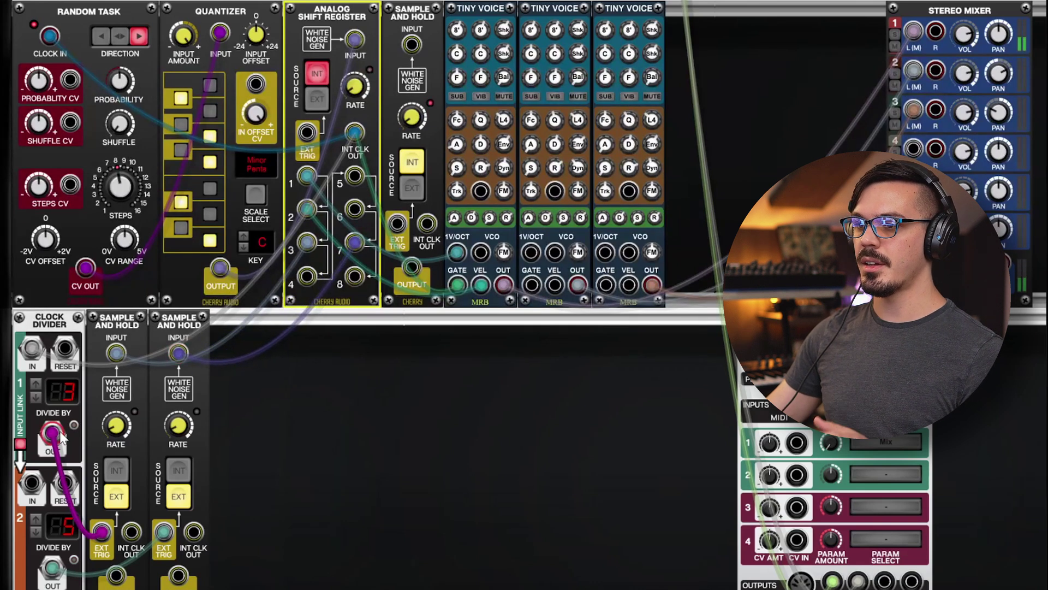
{"action": "left_click_drag", "start_coordinate": [59, 419], "coordinate": [112, 528]}
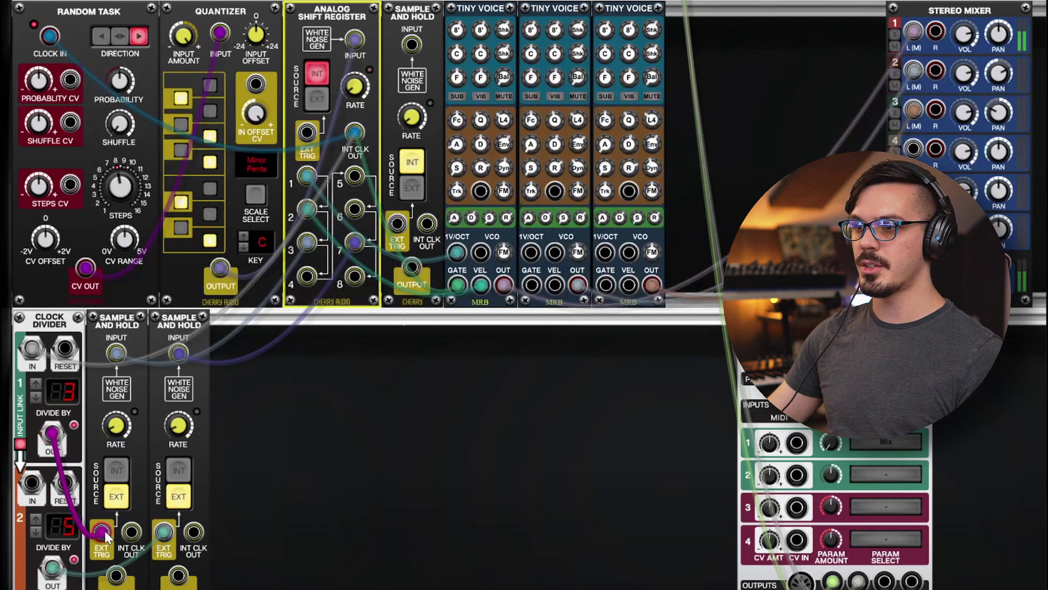
{"action": "left_click_drag", "start_coordinate": [52, 568], "coordinate": [164, 532]}
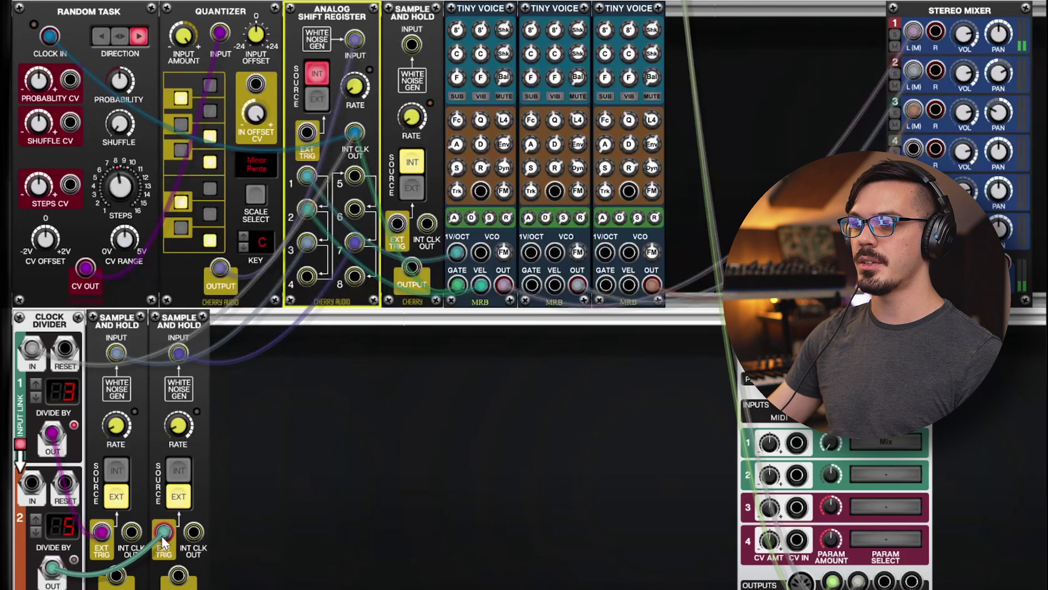
Step: Route both sampled values to voices two and three's 1V/OCT and gate those voices from the divider
{"action": "left_click_drag", "start_coordinate": [117, 575], "coordinate": [531, 251]}
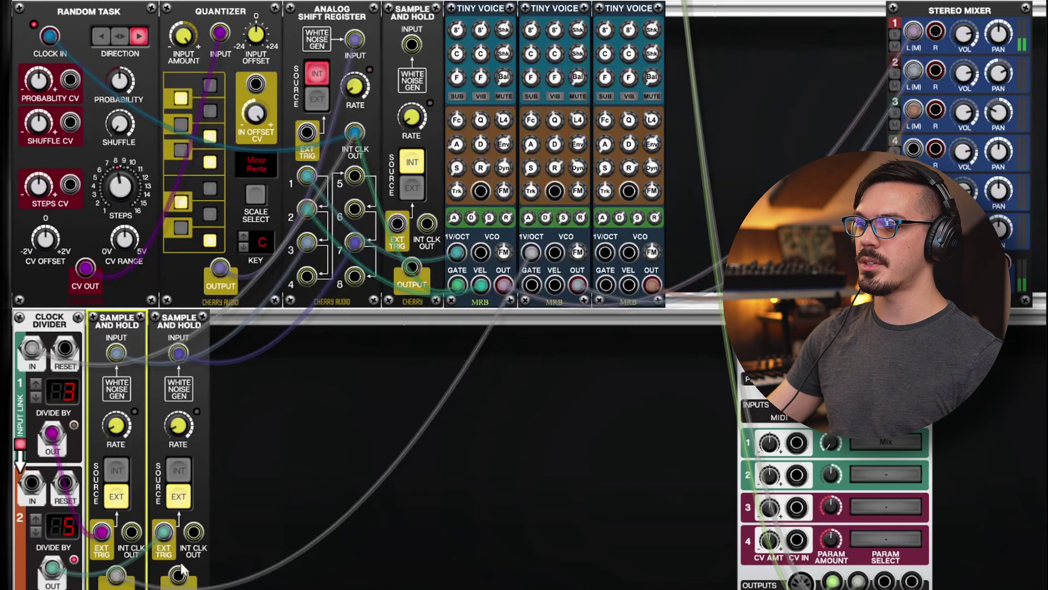
{"action": "left_click_drag", "start_coordinate": [178, 575], "coordinate": [605, 253]}
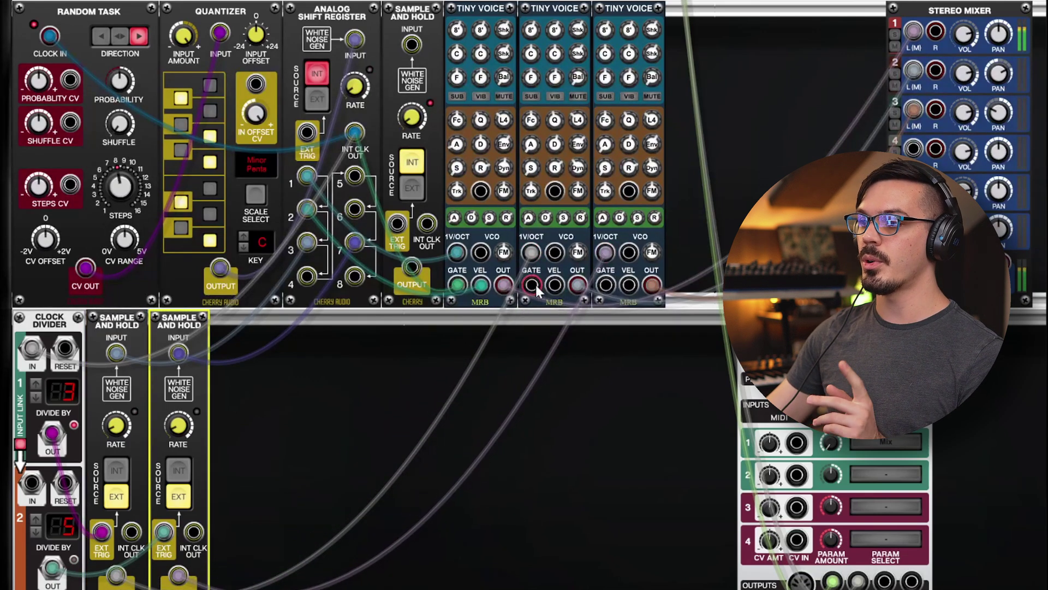
{"action": "left_click_drag", "start_coordinate": [532, 285], "coordinate": [53, 436]}
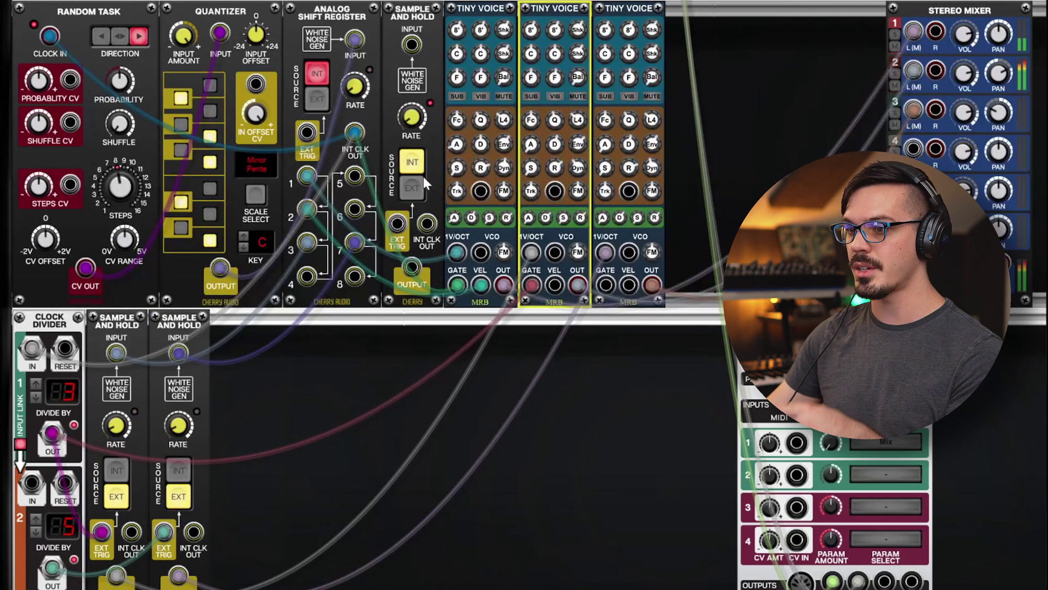
{"action": "left_click", "coordinate": [603, 286]}
{"action": "left_click_drag", "start_coordinate": [603, 286], "coordinate": [53, 568]}
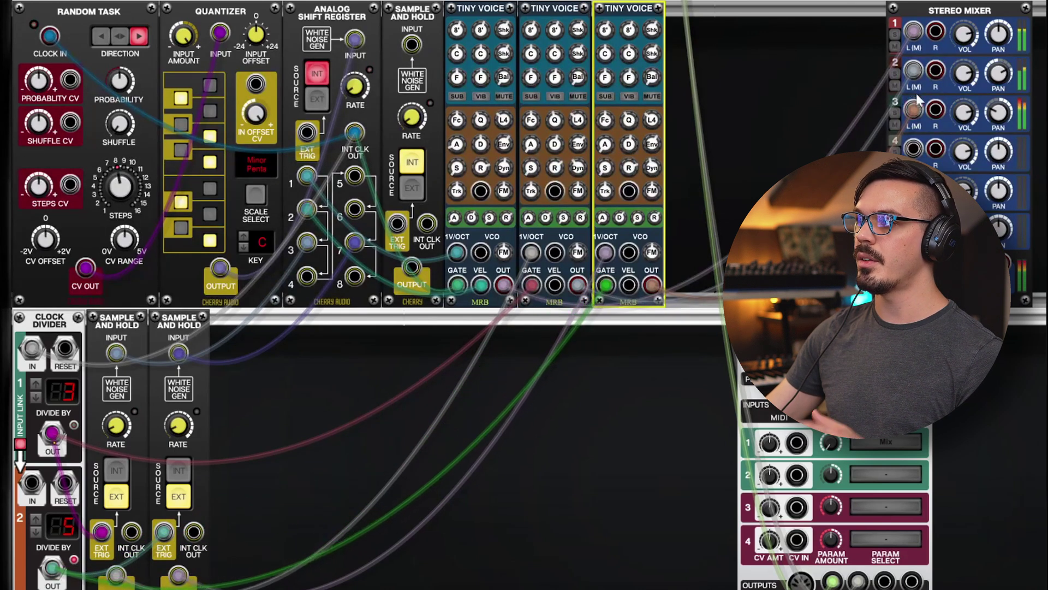
{"action": "left_click", "coordinate": [259, 475]}
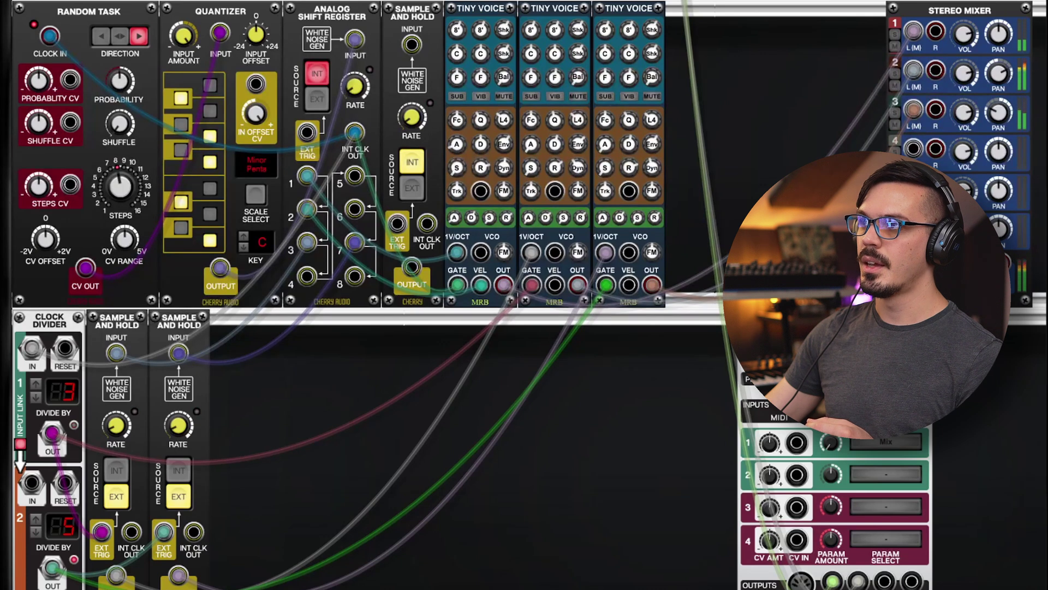
{"action": "left_click", "coordinate": [628, 302]}
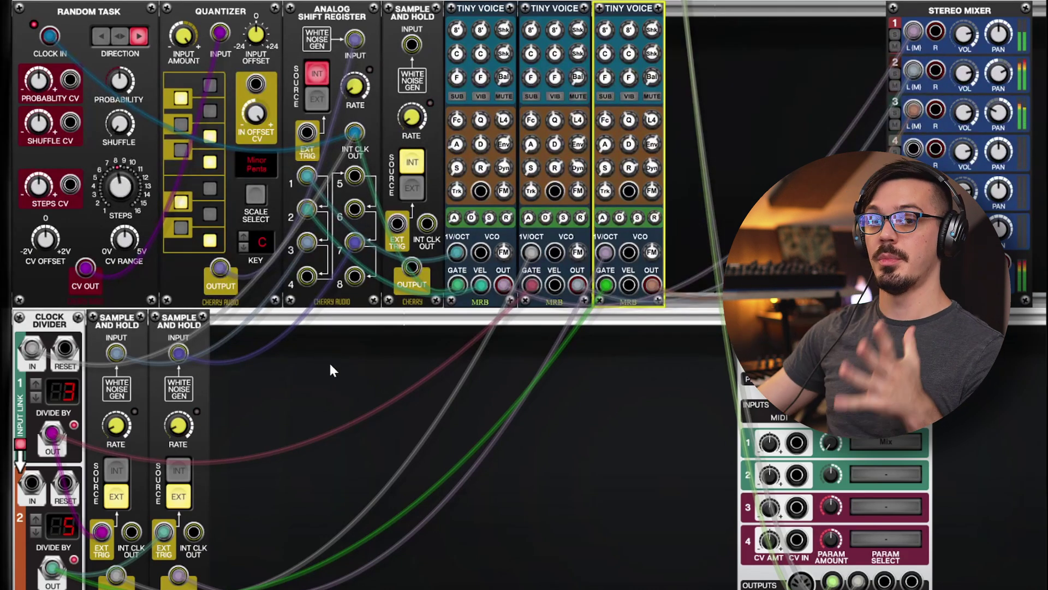
Step: Cable the Sample and Hold OUTPUT to the third Tiny Voice's VEL jack
{"action": "left_click", "coordinate": [126, 322]}
{"action": "left_click_drag", "start_coordinate": [114, 575], "coordinate": [127, 557]}
{"action": "left_click_drag", "start_coordinate": [316, 456], "coordinate": [178, 579]}
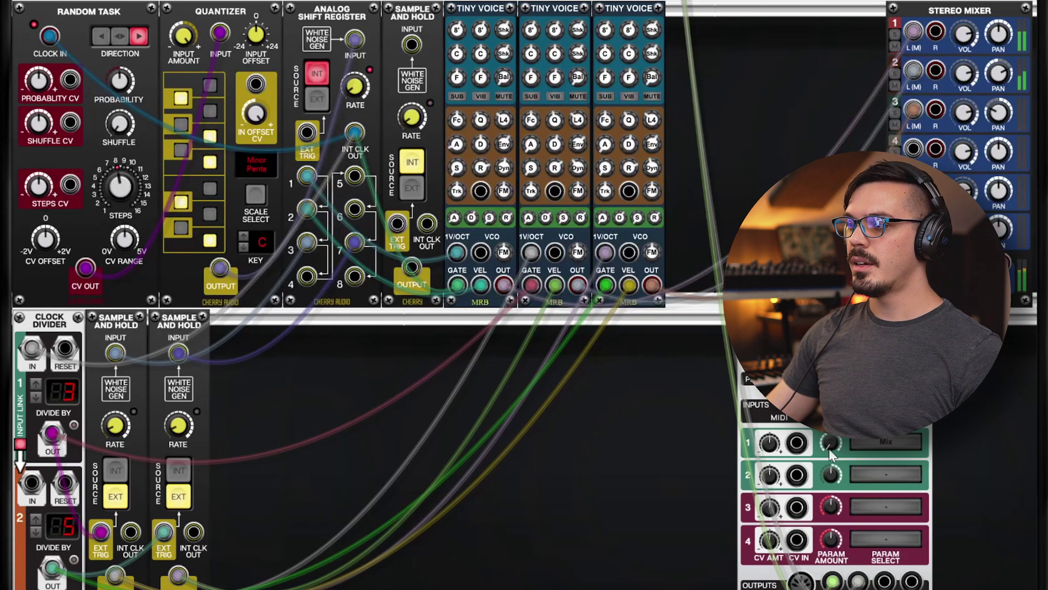
Step: Turn the Mini Plug-in Host's row-1 PARAM AMOUNT knob up to 0.15
{"action": "mouse_move", "coordinate": [828, 449]}
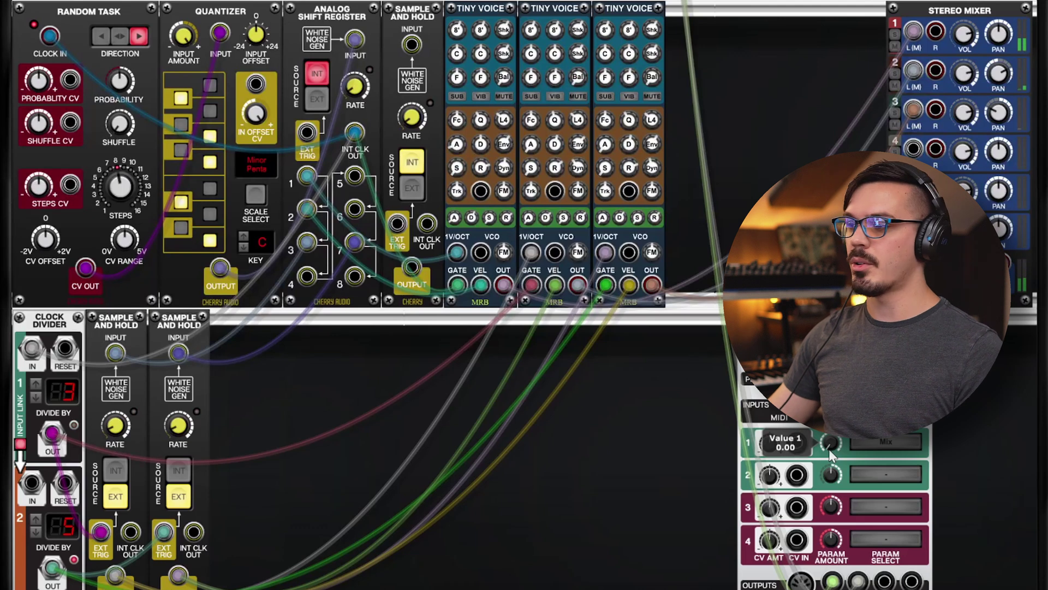
{"action": "left_click_drag", "start_coordinate": [829, 449], "coordinate": [829, 440]}
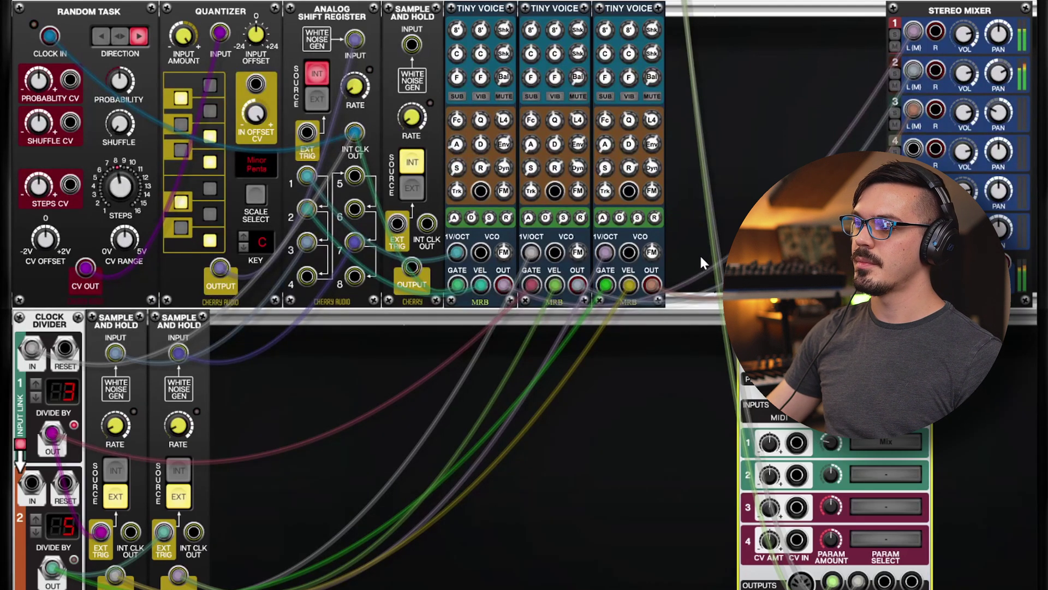